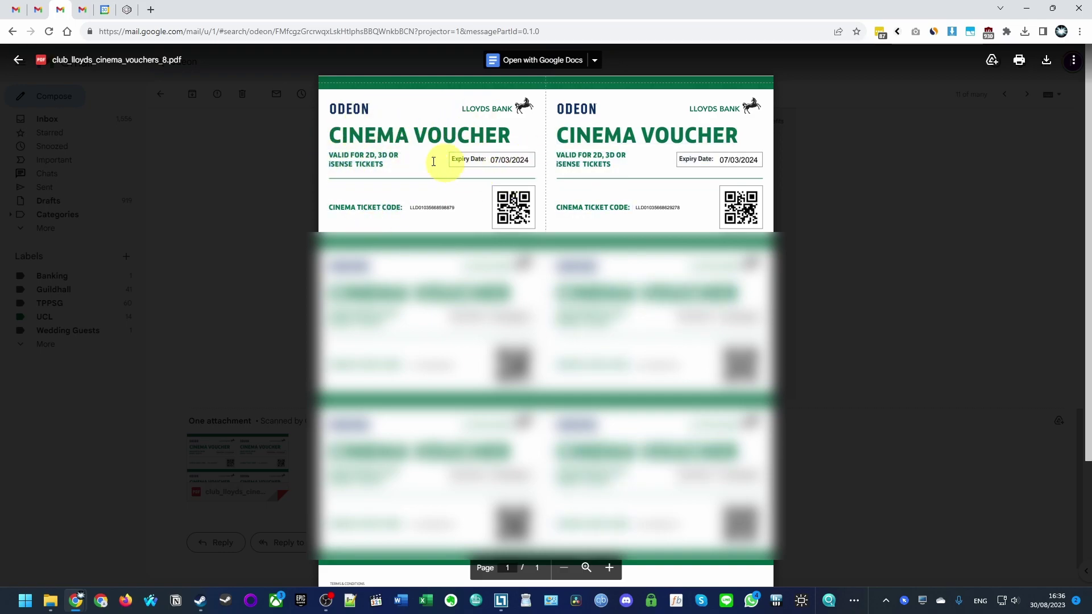
Step: Switch from the Gmail Lloyds voucher PDF to the Chrome window showing odeon.co.uk
left_click(77, 600)
Step: Open ODEON Holloway, choose Thu 31 Aug, book Elemental at 10:30, and pick seats C3–C4
left_click(159, 108)
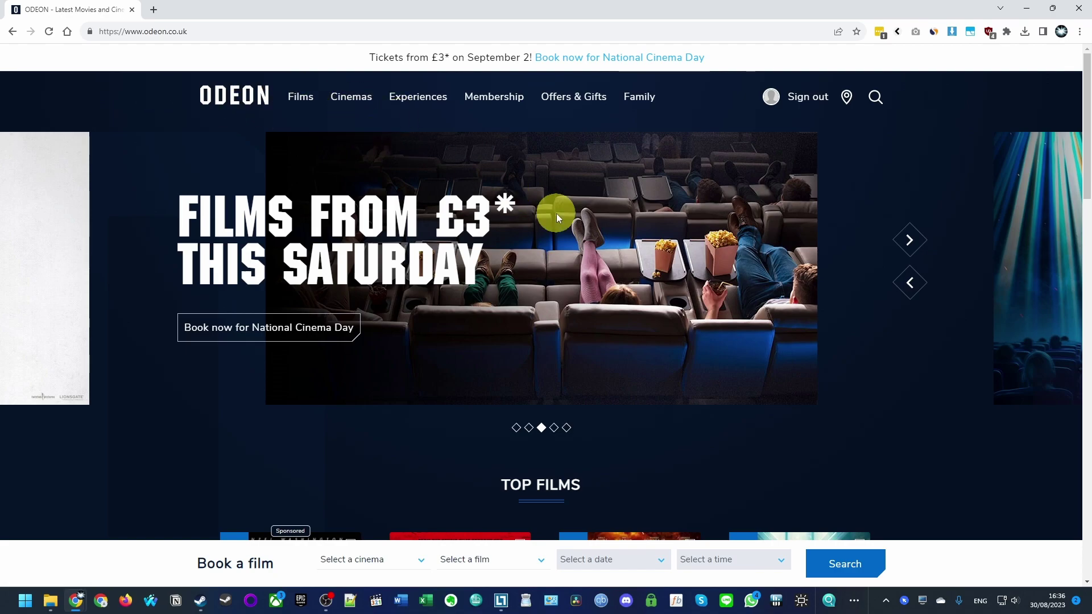
scroll(473, 393, "down", 3)
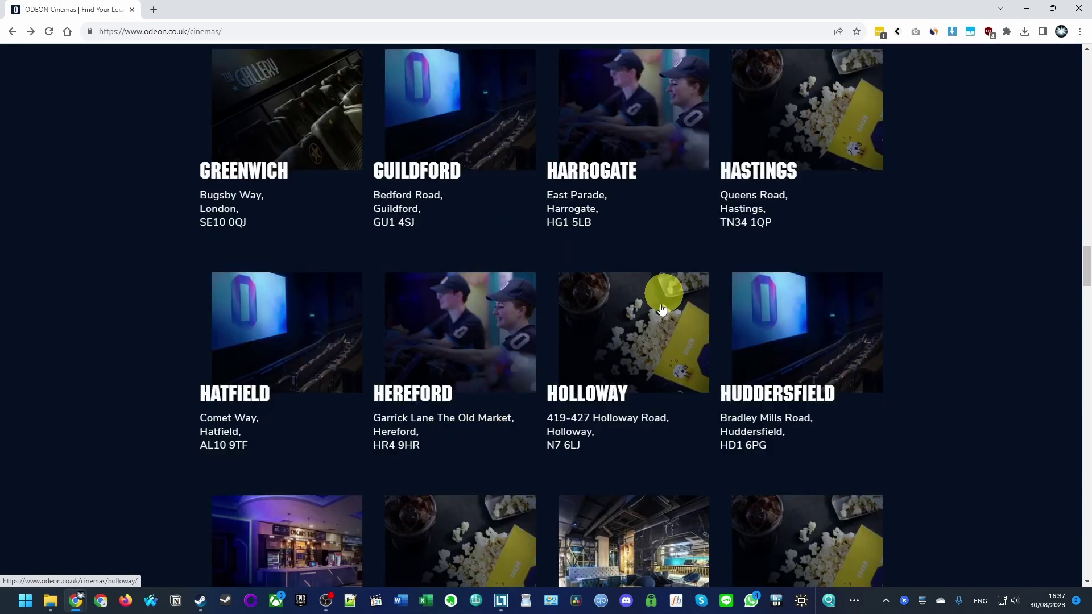
left_click(604, 365)
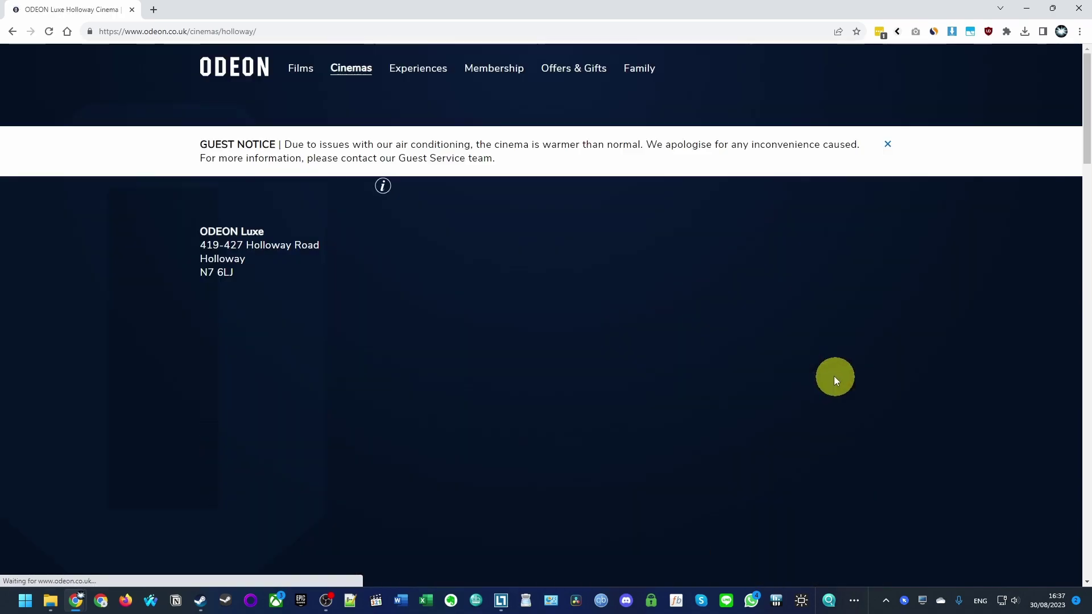
scroll(380, 394, "down", 2)
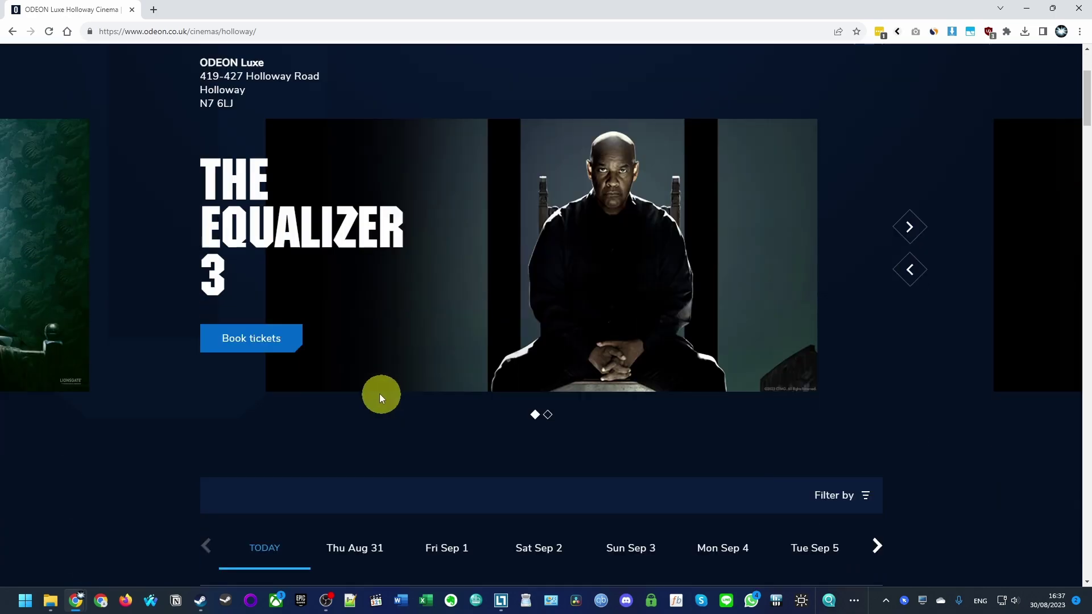
scroll(379, 380, "down", 3)
scroll(367, 239, "down", 2)
left_click(365, 153)
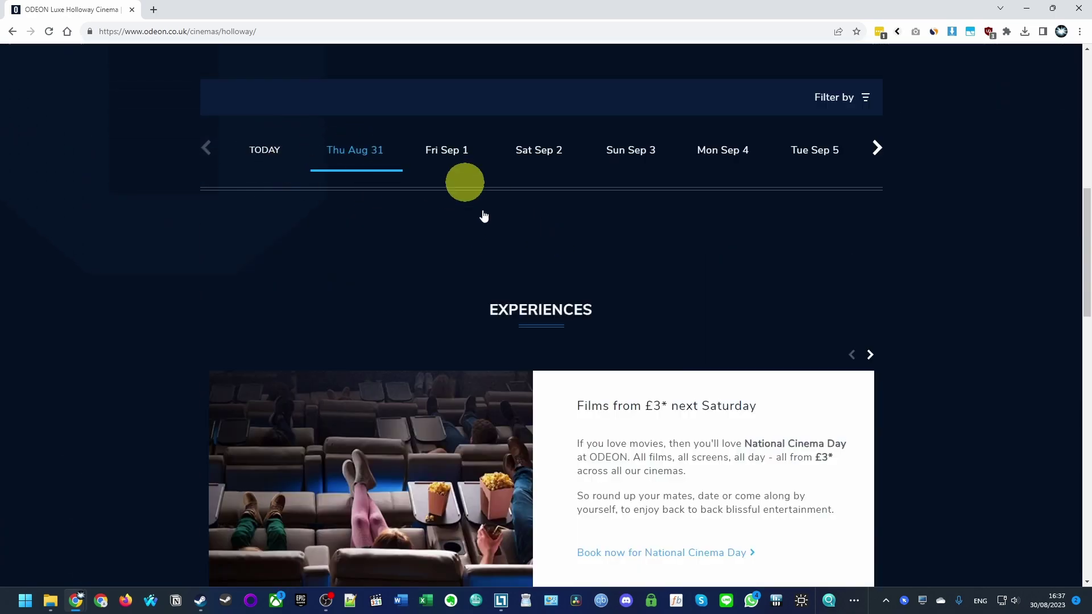
scroll(500, 385, "down", 10)
scroll(480, 434, "down", 4)
scroll(432, 426, "down", 3)
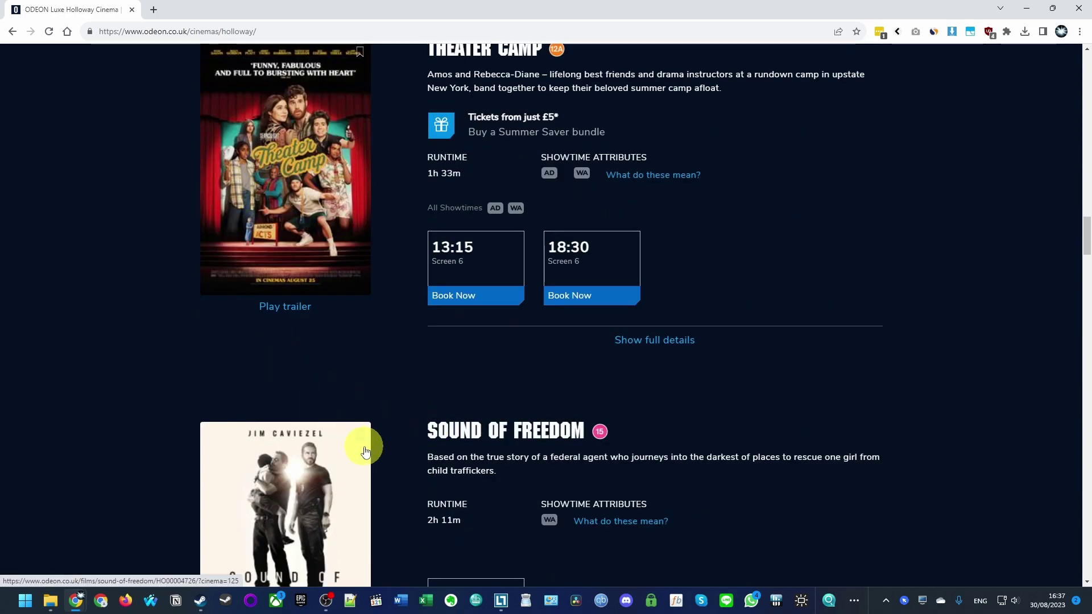
scroll(361, 446, "down", 8)
scroll(468, 444, "down", 6)
scroll(458, 446, "down", 1)
scroll(461, 424, "down", 7)
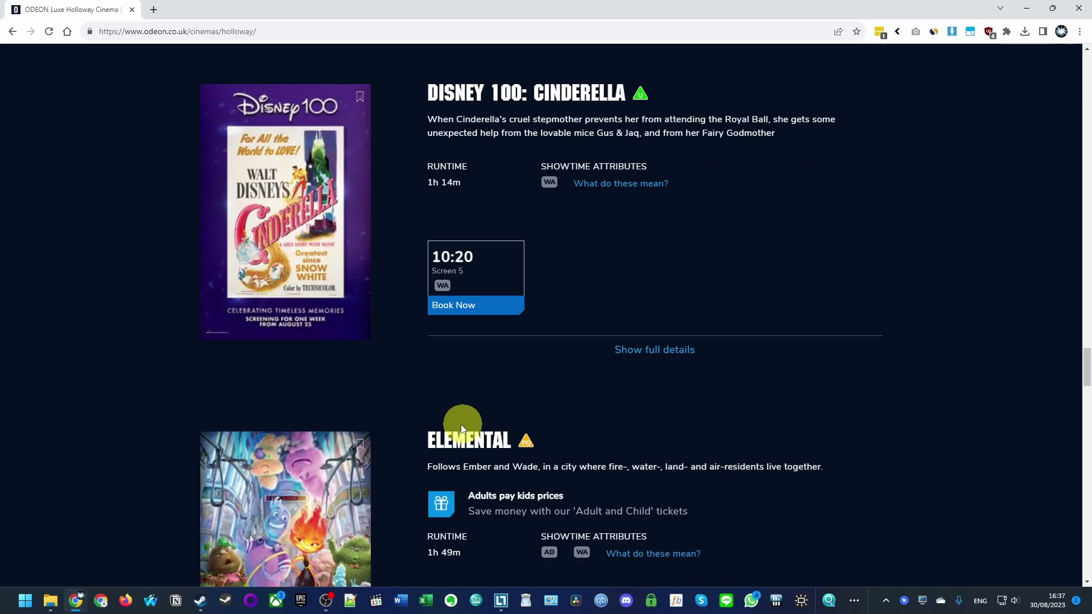
scroll(423, 361, "down", 2)
scroll(499, 358, "down", 2)
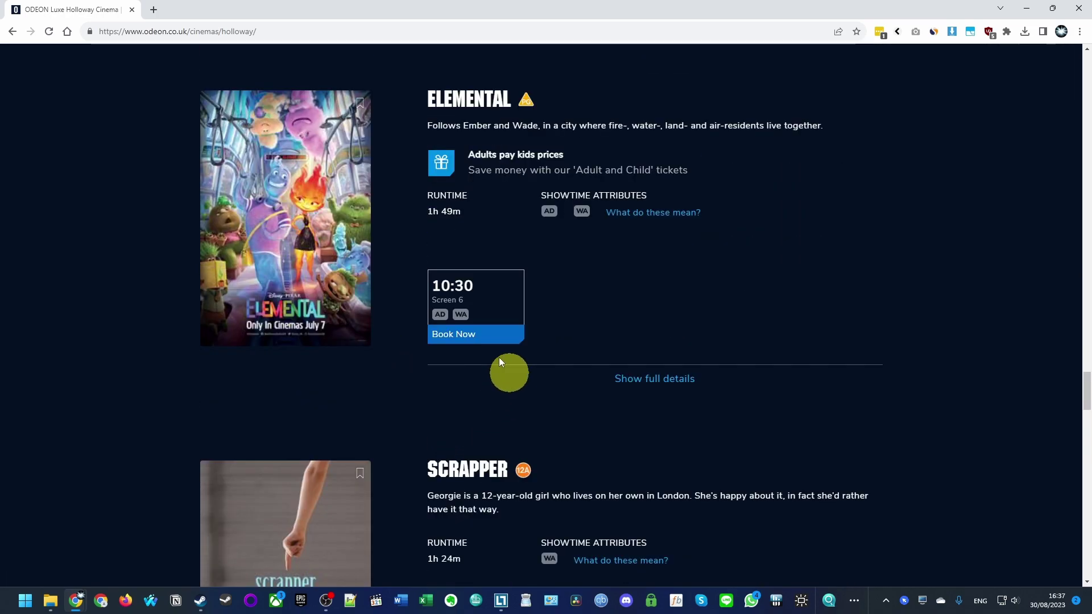
left_click(456, 340)
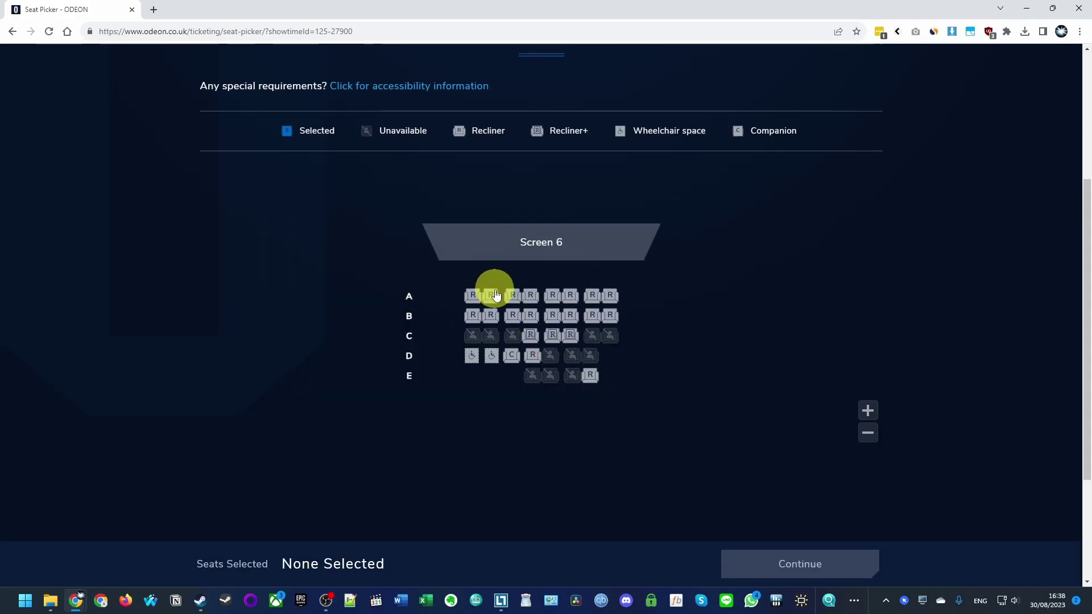
scroll(546, 295, "up", 2)
scroll(554, 358, "down", 1)
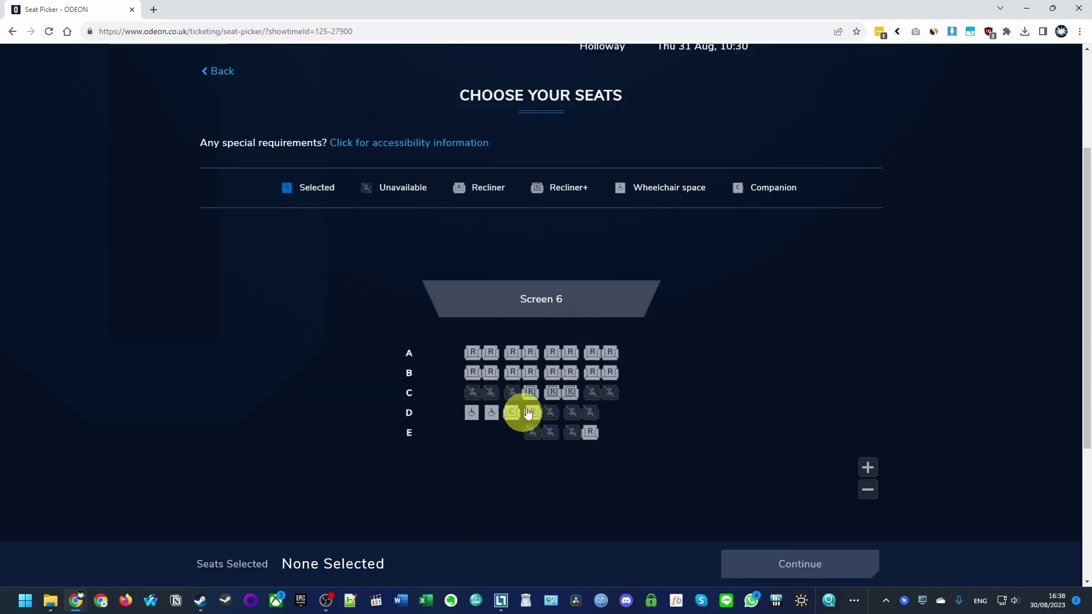
left_click(554, 392)
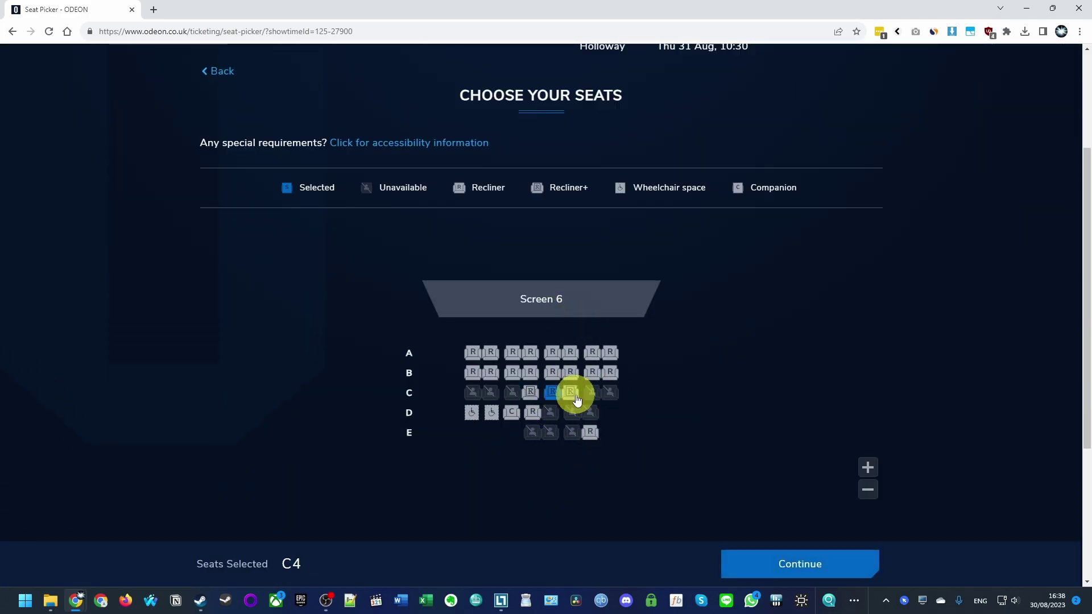
Step: Confirm seats C3–C4 and expand the 'Have a special code?' section on ticket selection
left_click(771, 565)
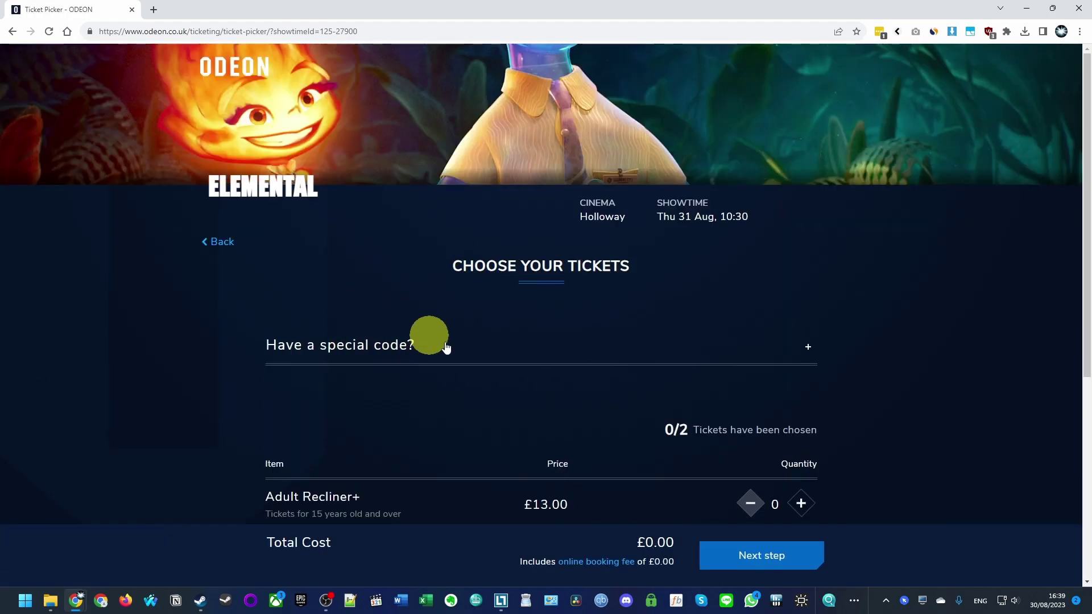
scroll(546, 369, "down", 1)
scroll(602, 360, "down", 2)
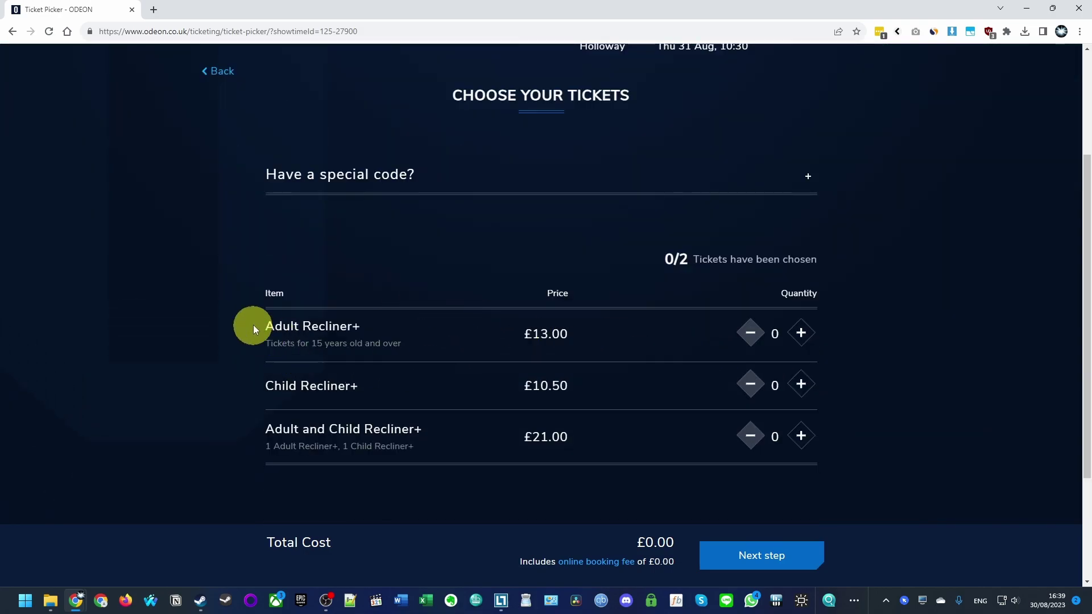
left_click_drag(253, 328, 691, 430)
left_click(512, 417)
left_click_drag(273, 326, 446, 440)
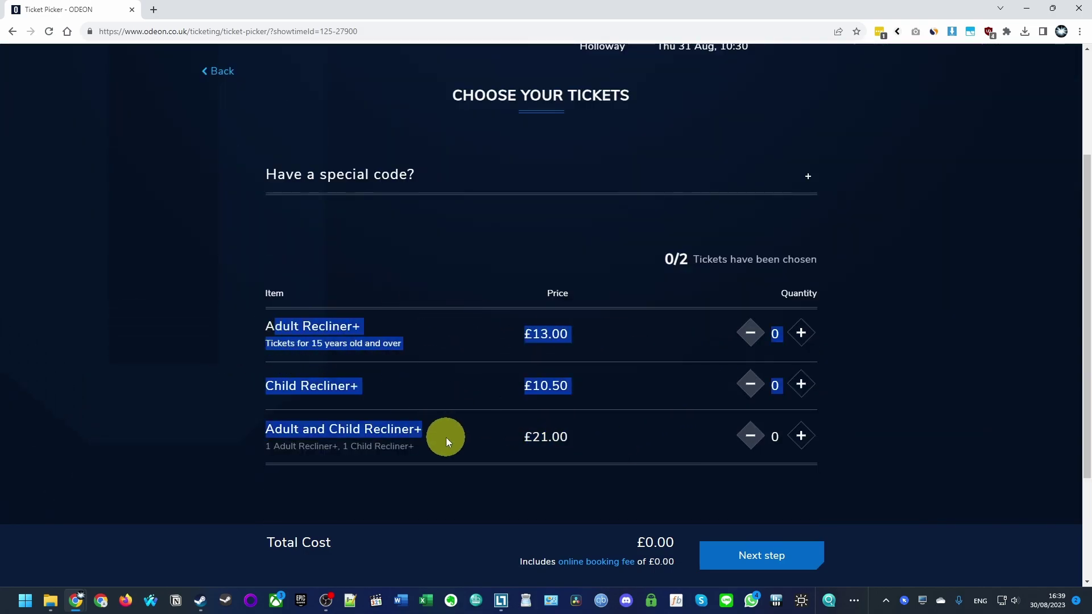
left_click(456, 275)
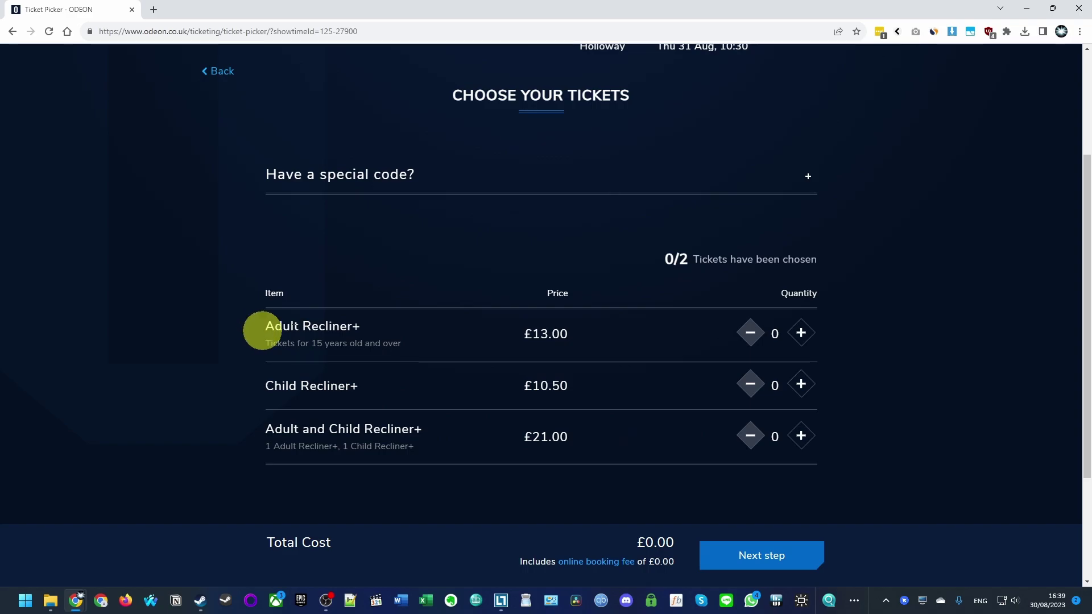
scroll(341, 256, "up", 1)
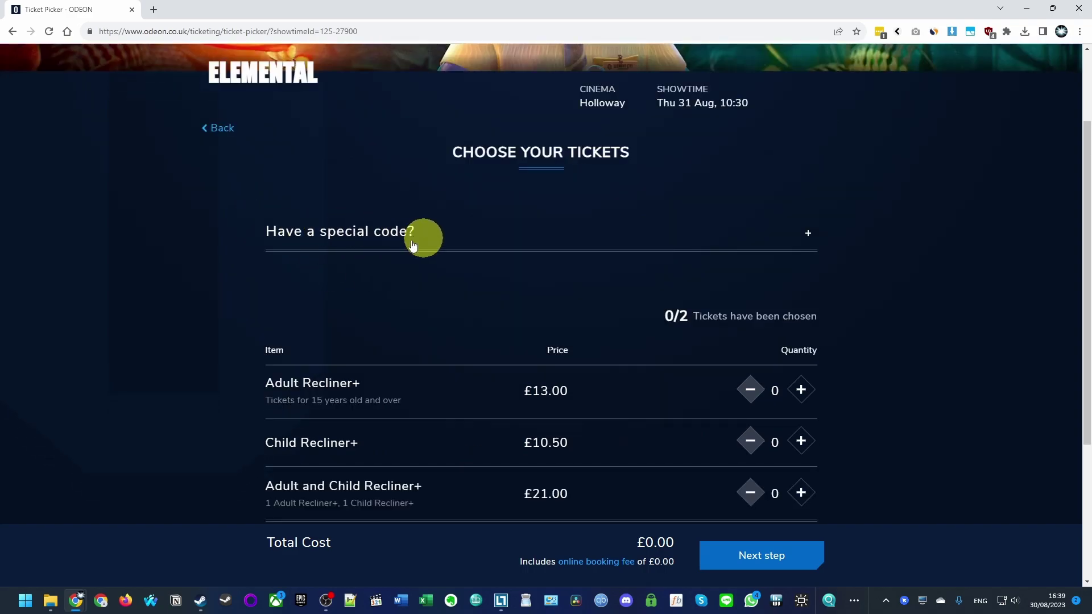
left_click(808, 236)
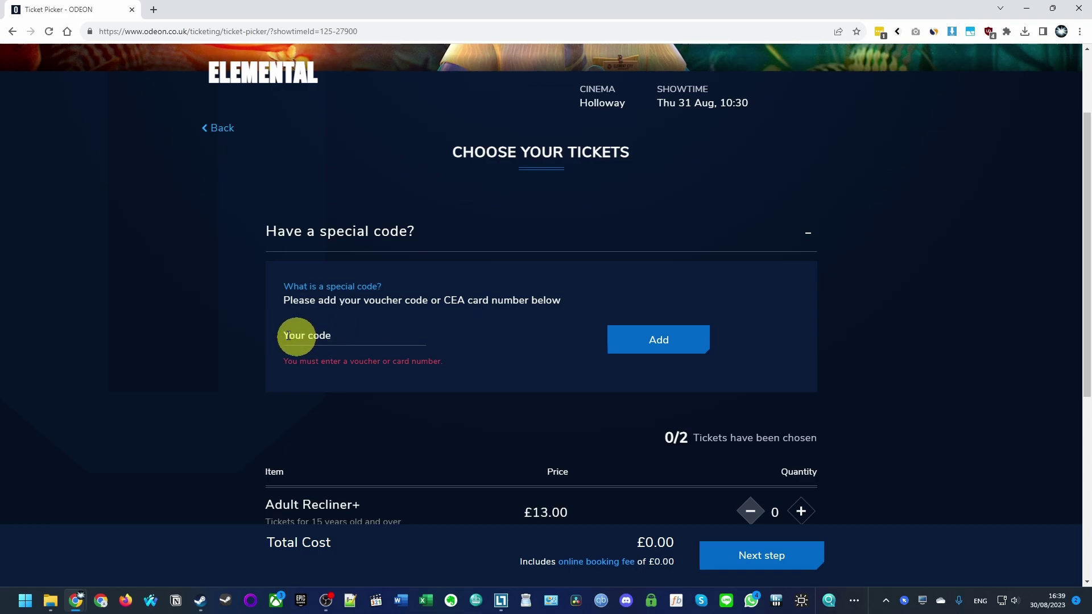
scroll(288, 336, "down", 3)
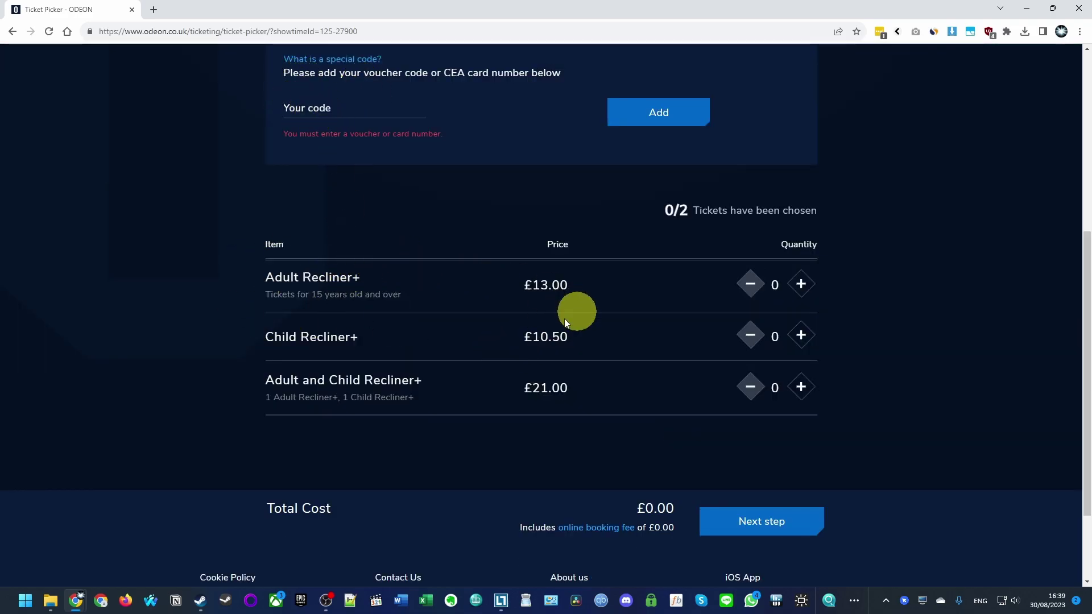
scroll(458, 360, "up", 2)
Step: Copy the first voucher's ticket code from the Gmail PDF
key("alt+Tab")
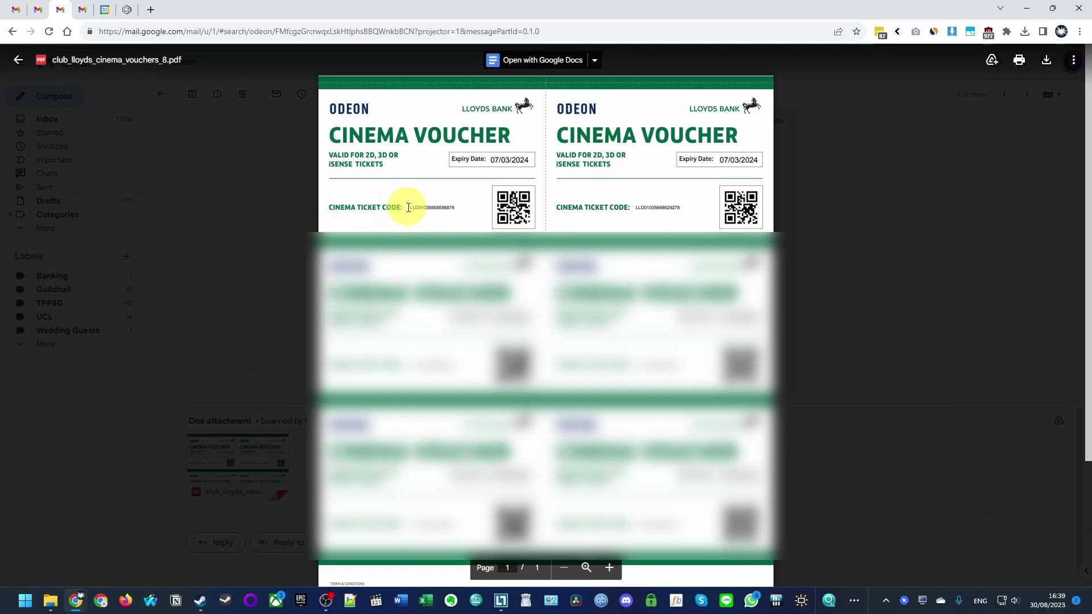
left_click_drag(438, 207, 461, 207)
right_click(429, 204)
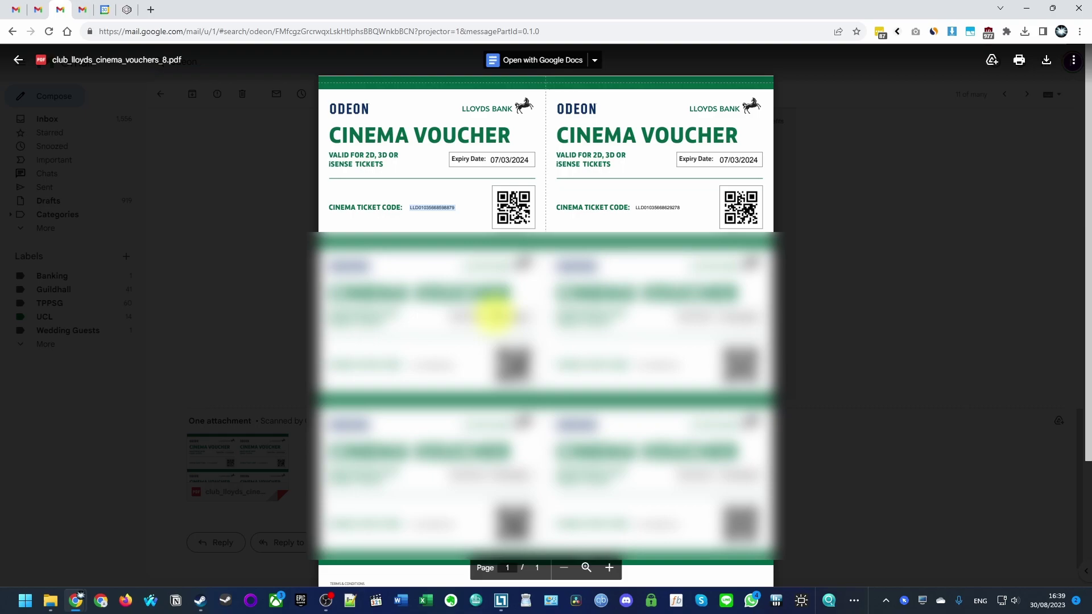
Step: Paste the first voucher code into the code field and set its code type to Voucher
left_click(177, 549)
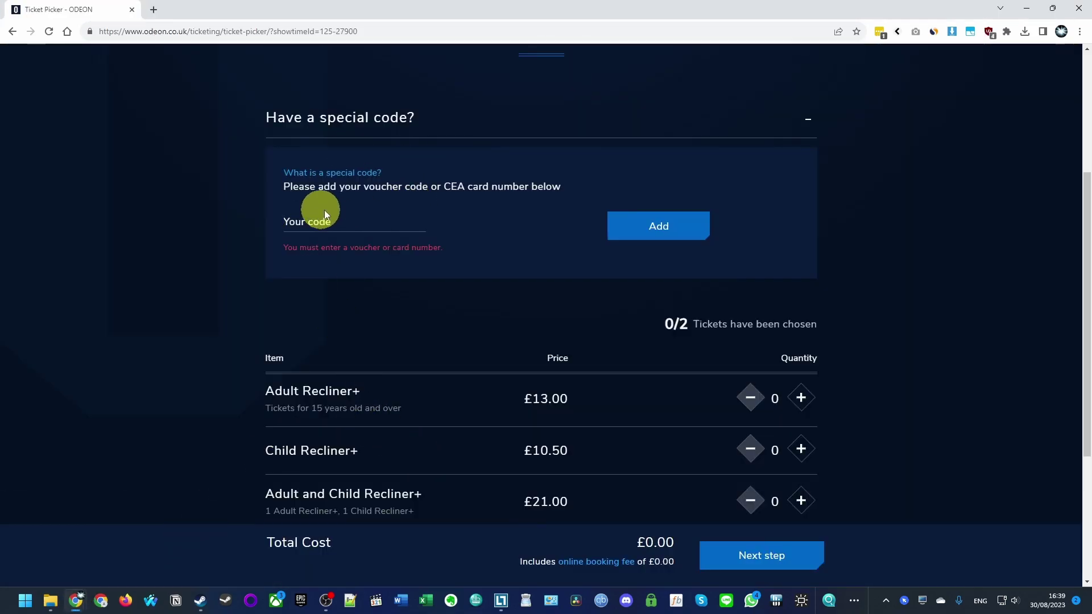
right_click(305, 220)
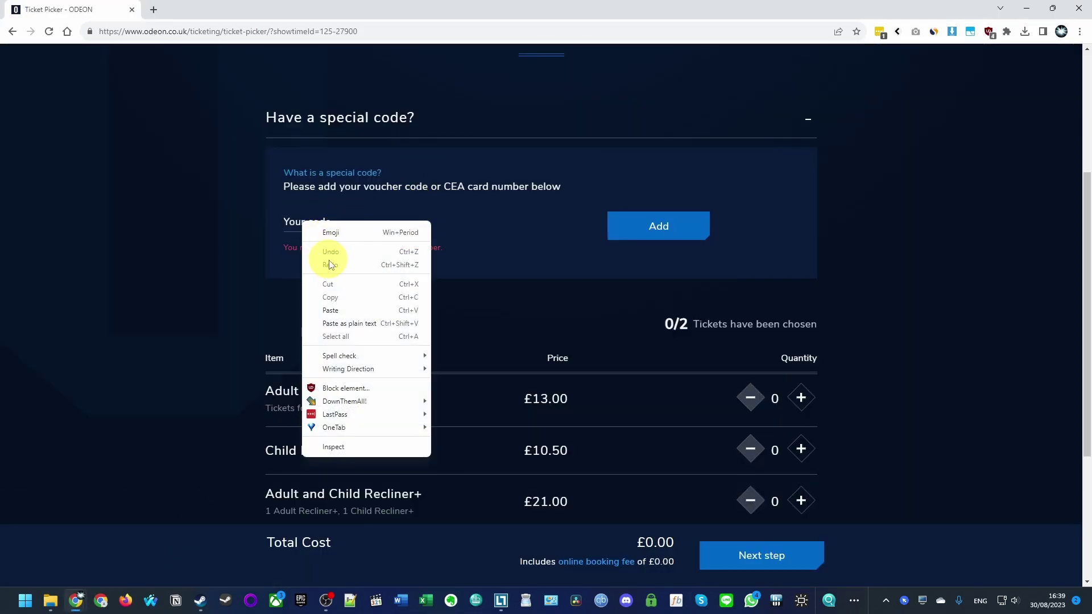
left_click(336, 310)
left_click(478, 219)
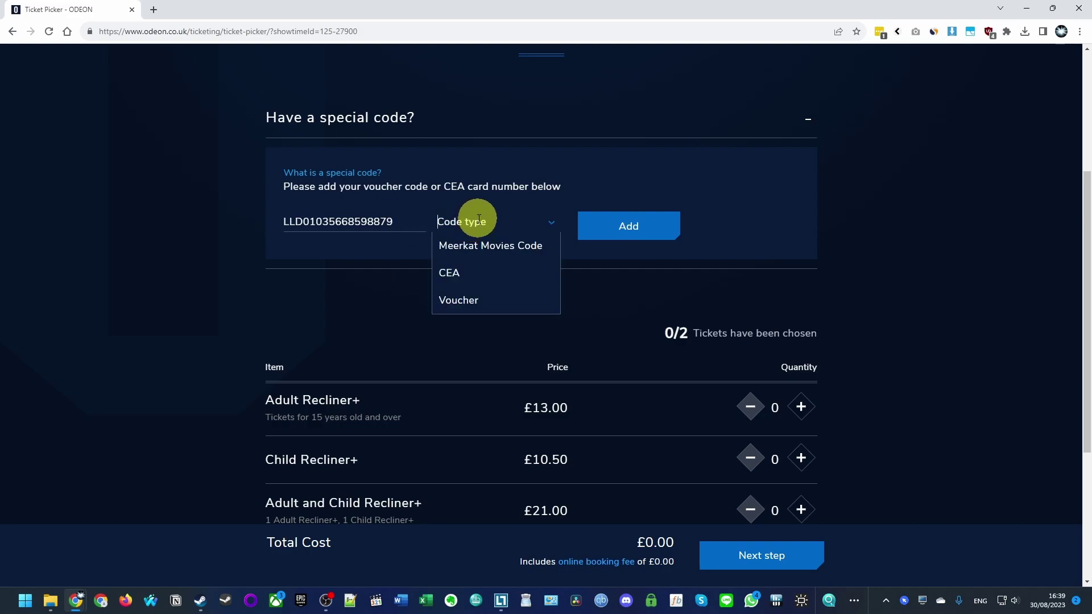
left_click(461, 300)
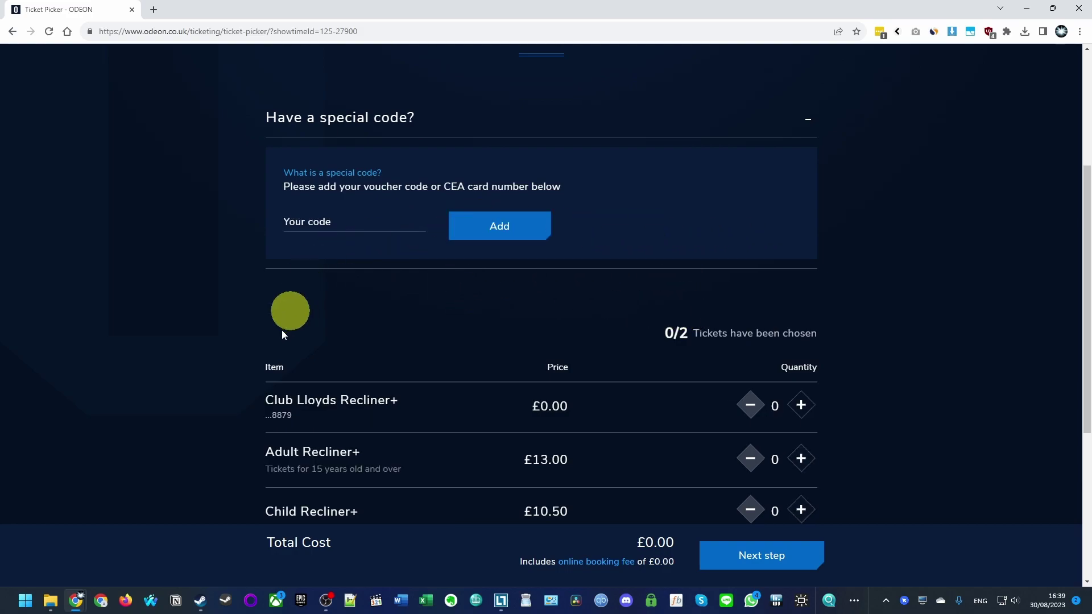
Step: Add one £0.00 Club Lloyds Recliner+ ticket, making 1 of 2 chosen
left_click_drag(260, 400, 395, 400)
left_click(282, 397)
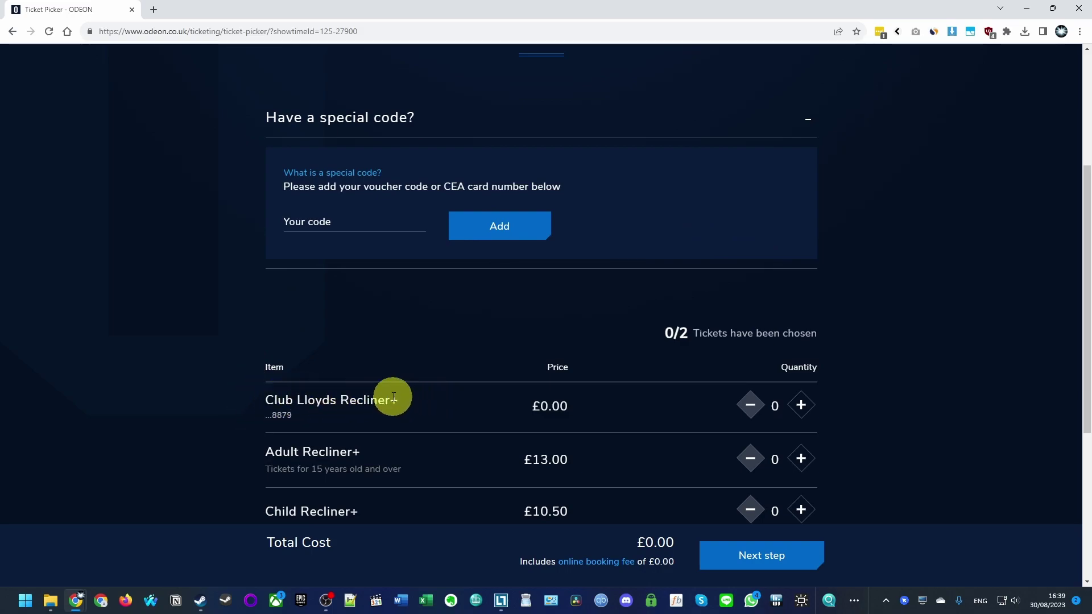
left_click(791, 403)
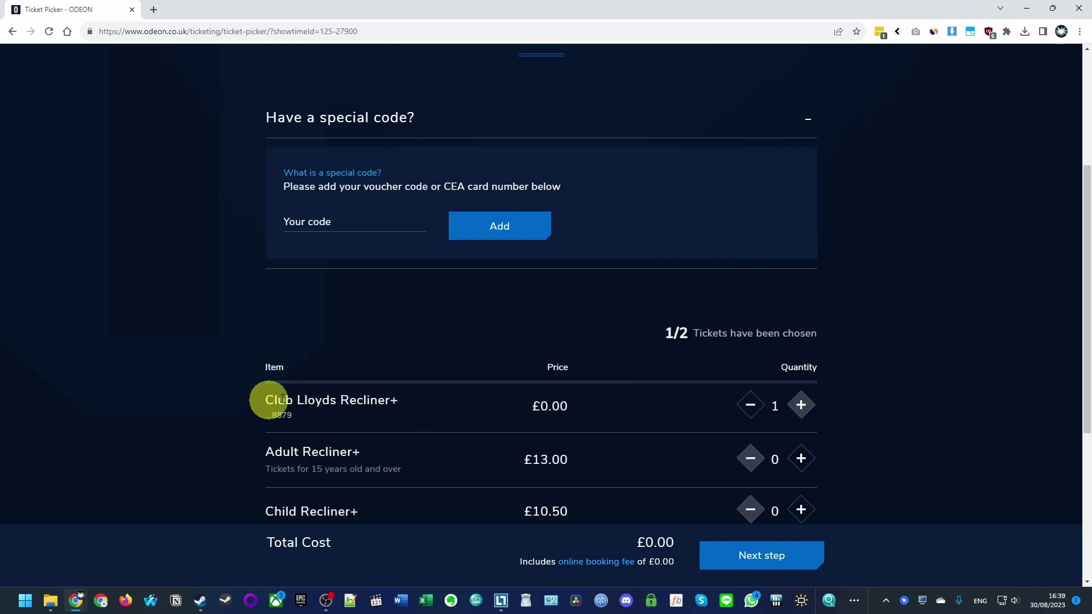
Step: Paste the second voucher code, set its type to Voucher, and apply it
left_click_drag(689, 334, 653, 336)
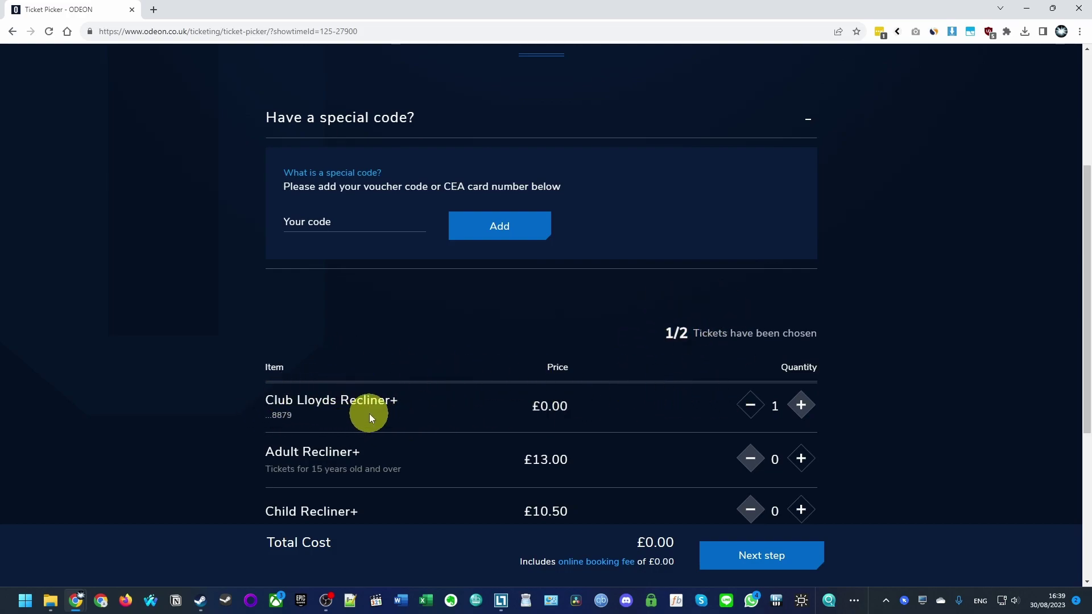
right_click(318, 221)
left_click(359, 312)
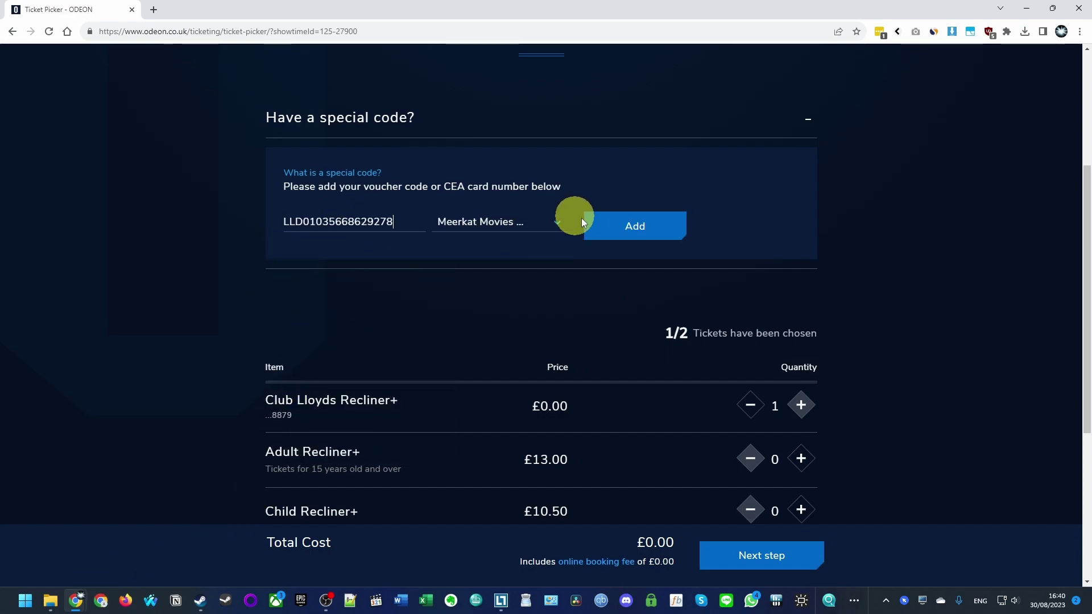
left_click(503, 215)
left_click(458, 301)
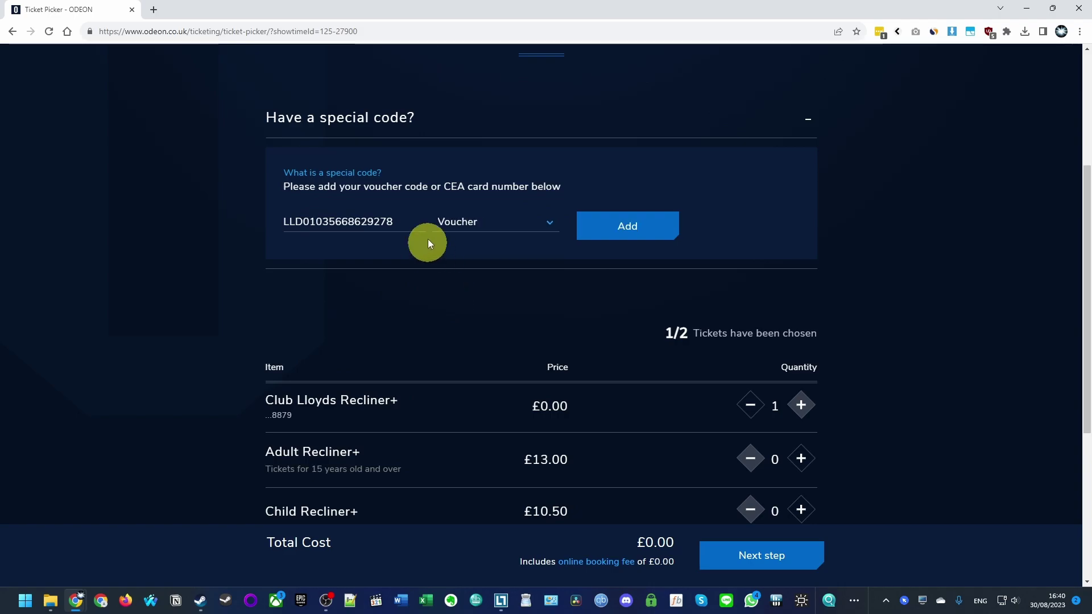
left_click(463, 219)
left_click(629, 226)
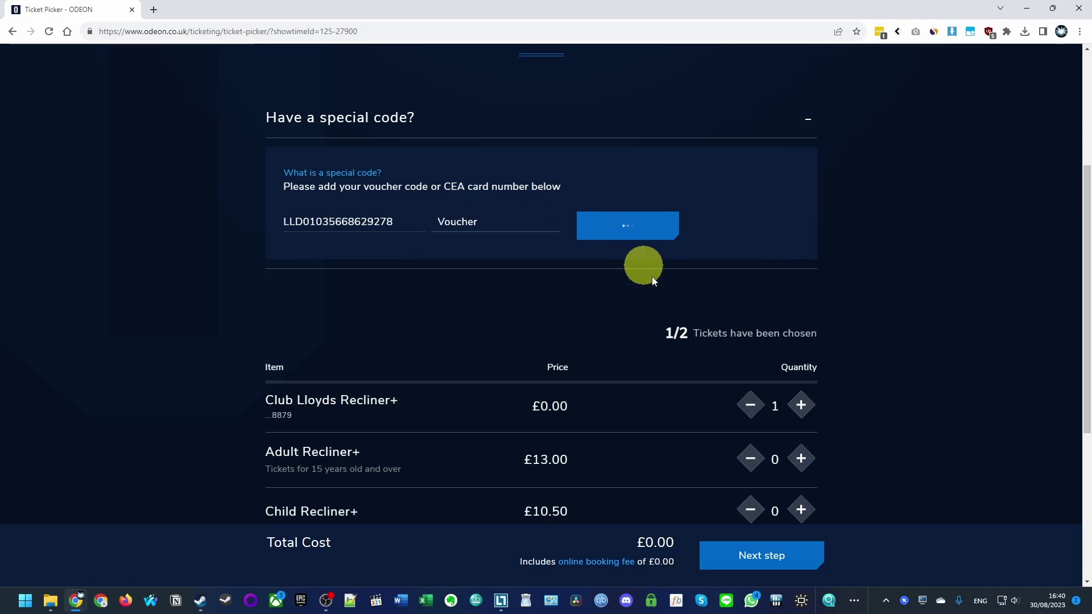
scroll(652, 276, "down", 1)
Step: Add one ticket from the ...9278 Club Lloyds Recliner+ row, reaching 2/2 at £0.00
left_click(799, 350)
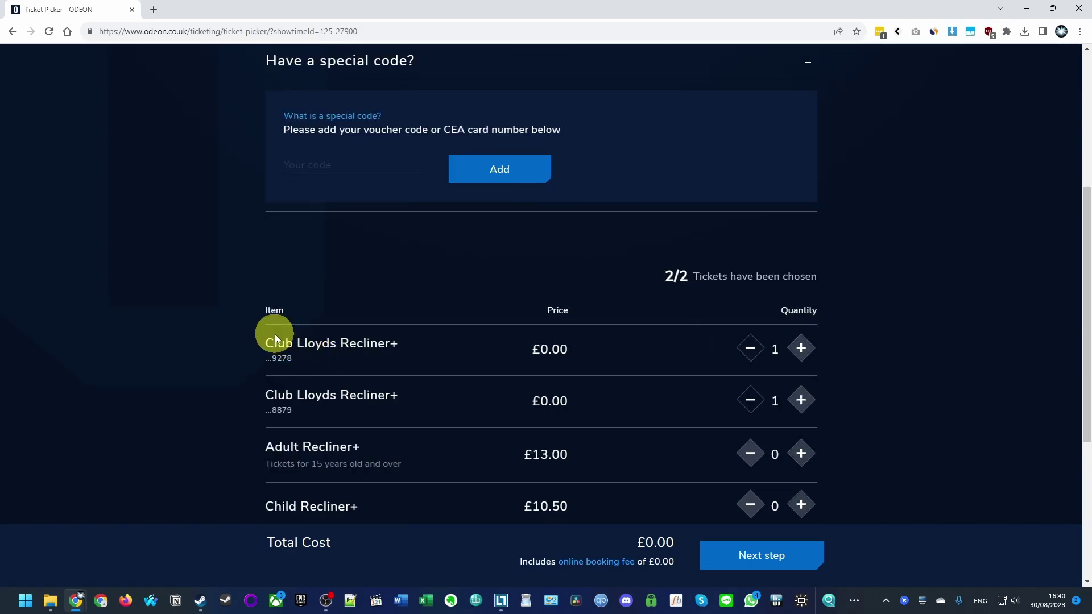
left_click_drag(275, 334, 408, 392)
left_click(407, 367)
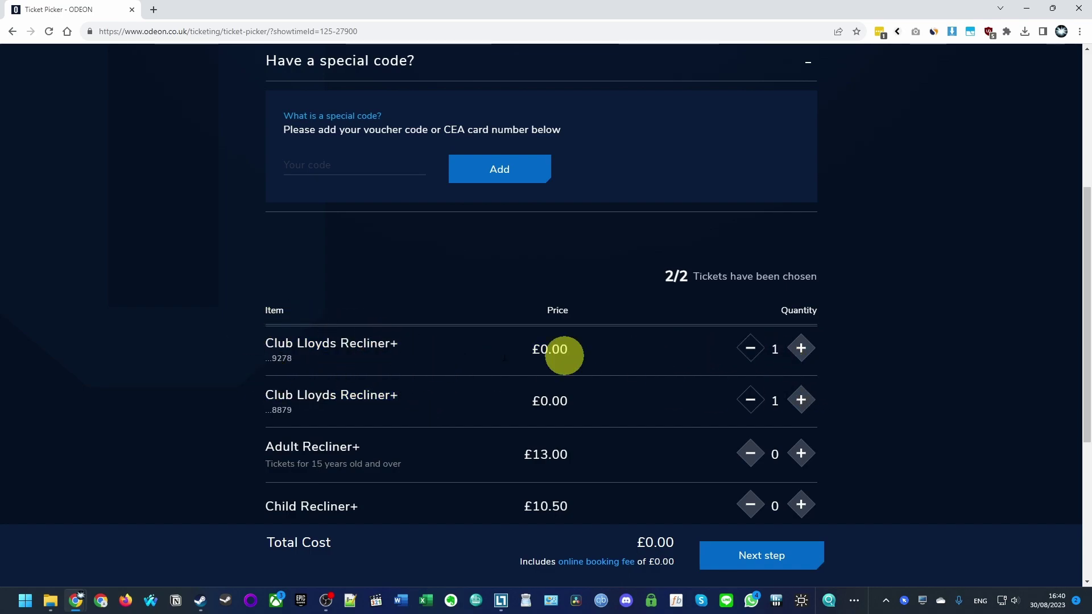
left_click_drag(245, 341, 823, 400)
left_click(842, 410)
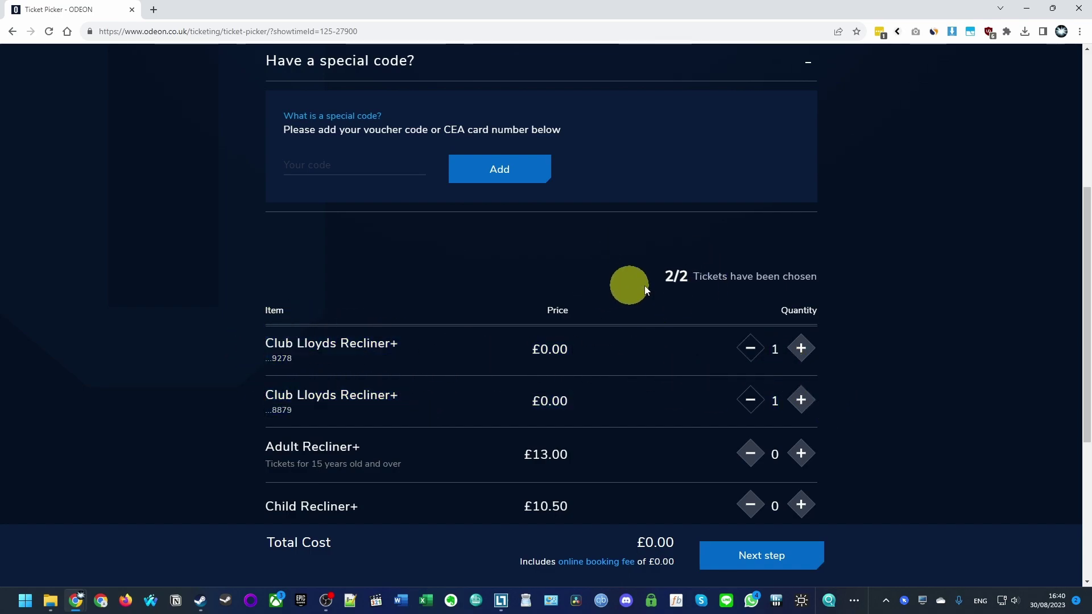
left_click_drag(643, 286, 779, 280)
left_click(592, 295)
scroll(615, 367, "down", 1)
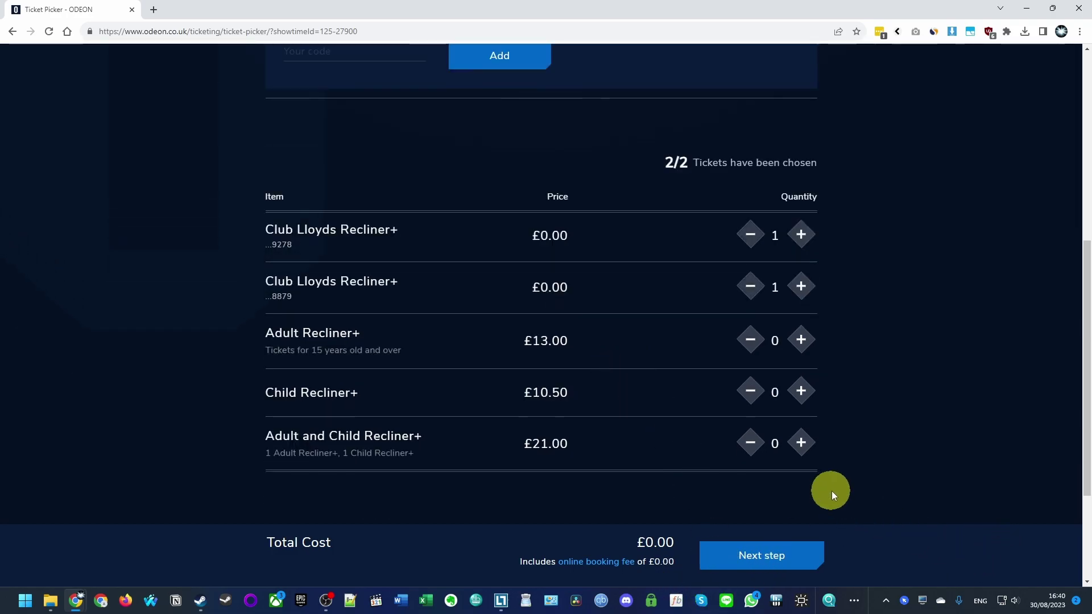
scroll(537, 325, "down", 3)
scroll(519, 444, "down", 1)
scroll(545, 424, "down", 2)
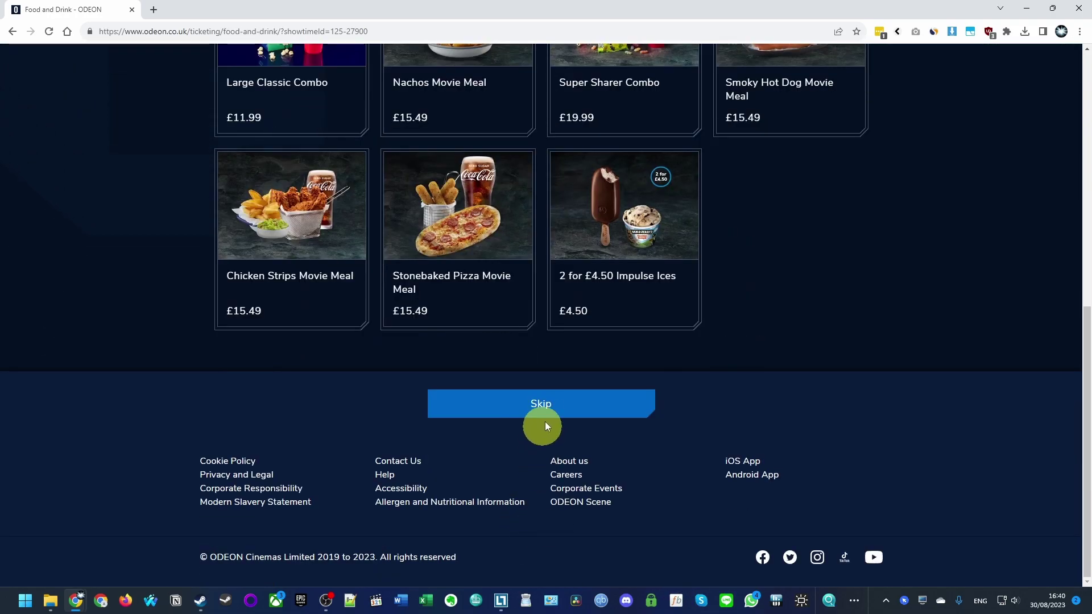
Step: Skip Food and Drink and check the order total of £0.00
left_click(555, 399)
left_click_drag(526, 221, 872, 350)
left_click(350, 289)
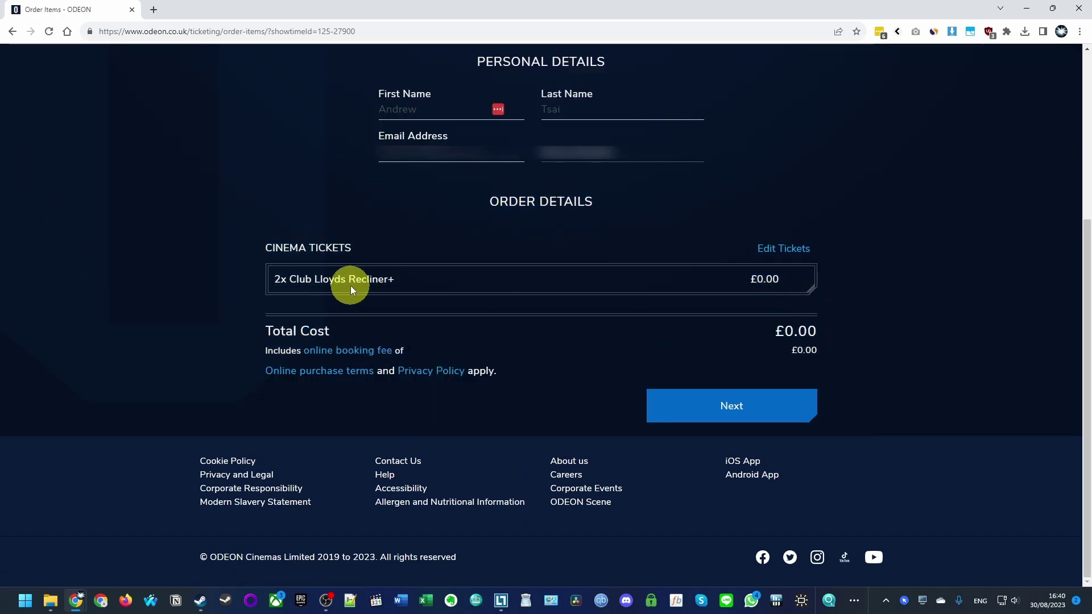
left_click(369, 282)
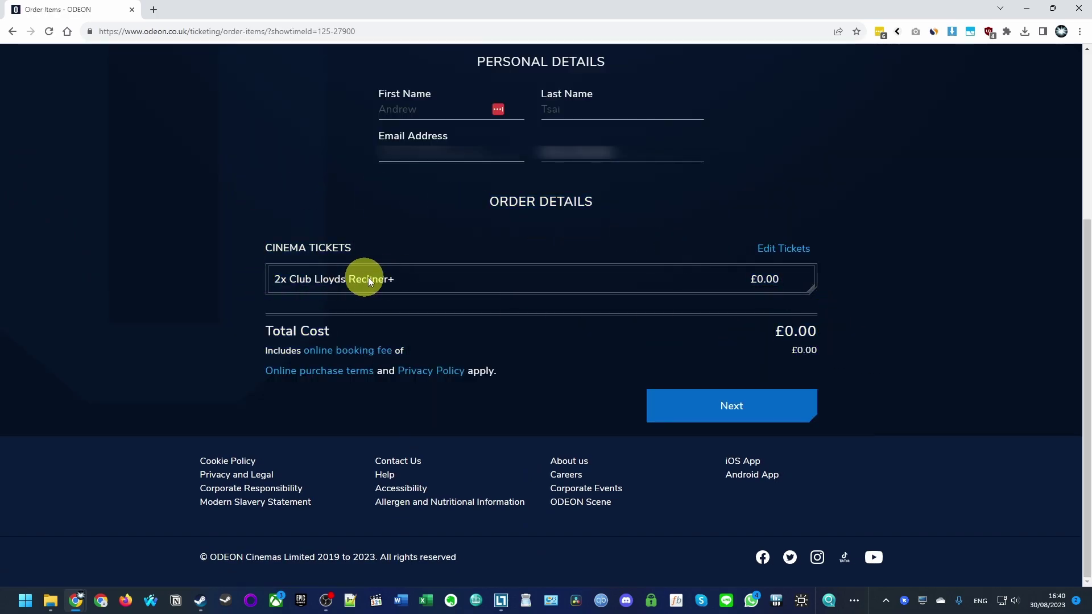
left_click_drag(564, 325, 405, 323)
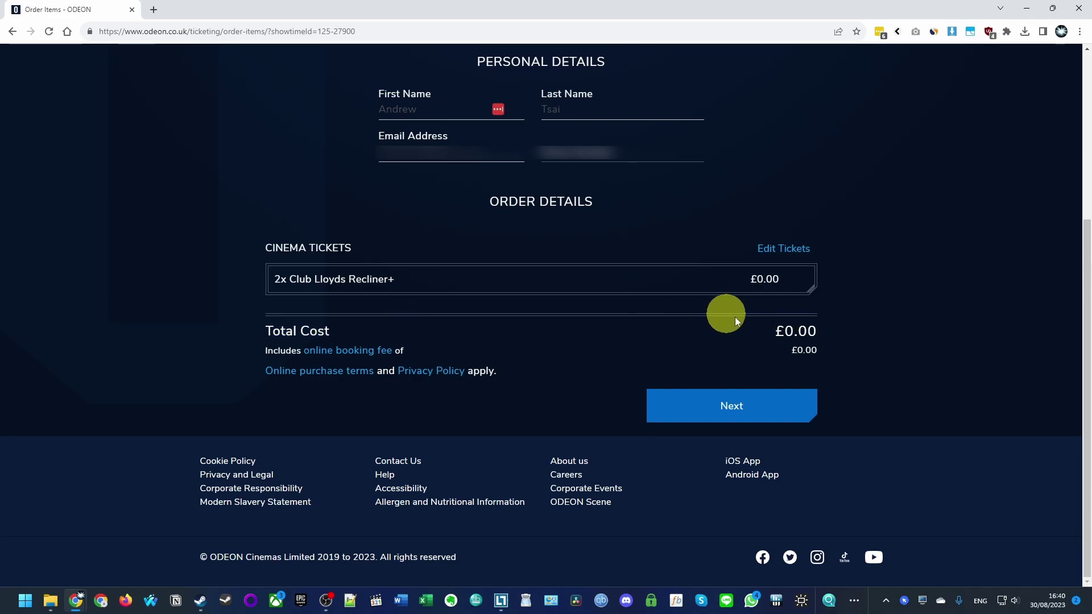
left_click_drag(774, 333, 819, 335)
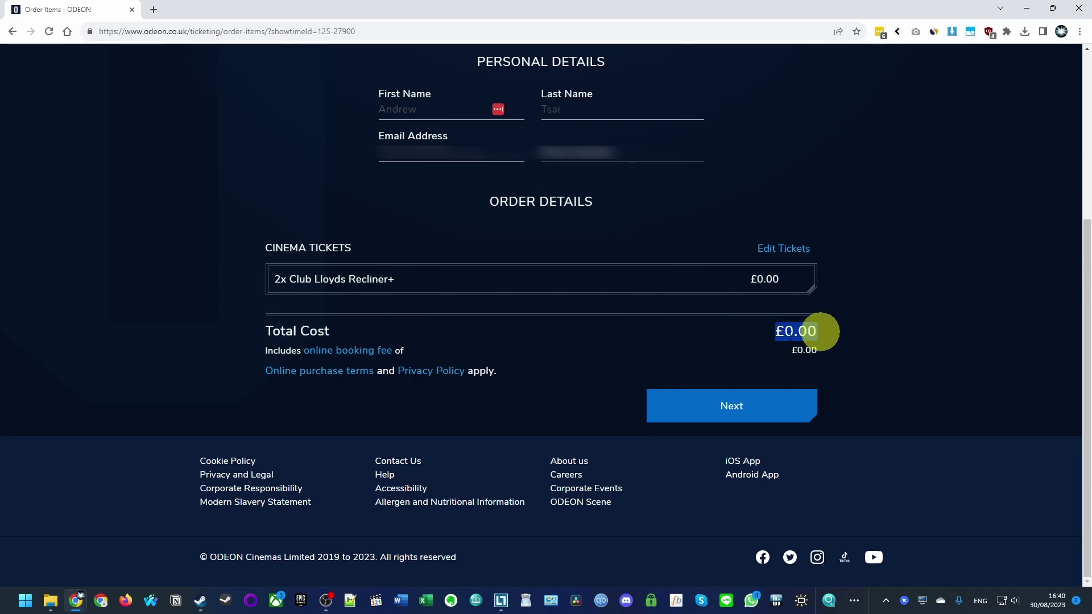
Step: Continue from Order Items to the order payment page
left_click(730, 411)
left_click_drag(508, 214, 680, 285)
left_click(680, 286)
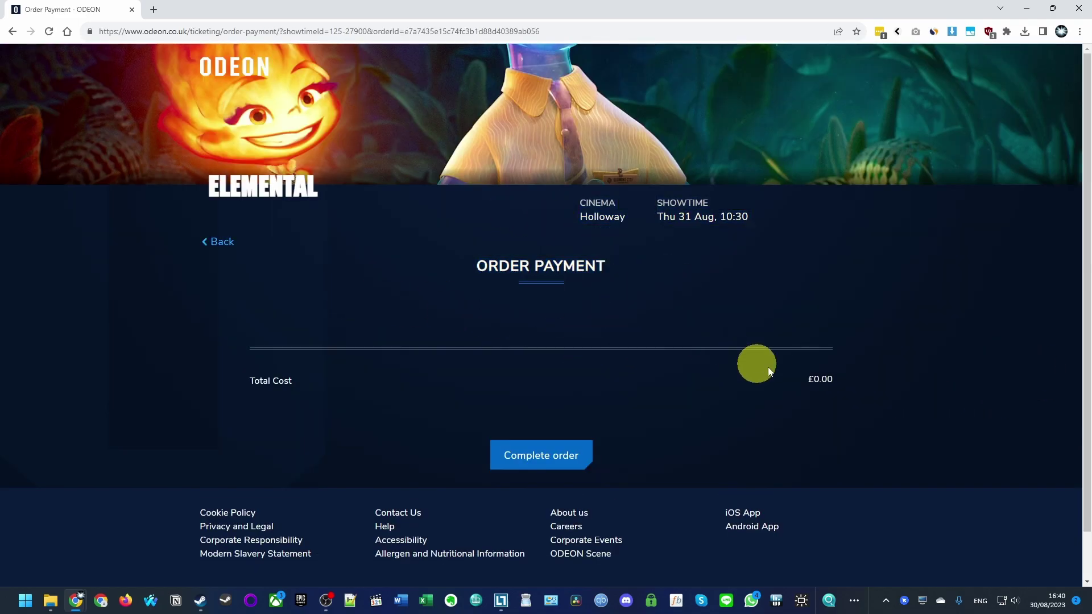
Step: Complete the £0.00 order and view the e-ticket QR code for Screen 6, seats C3–C4
left_click(528, 459)
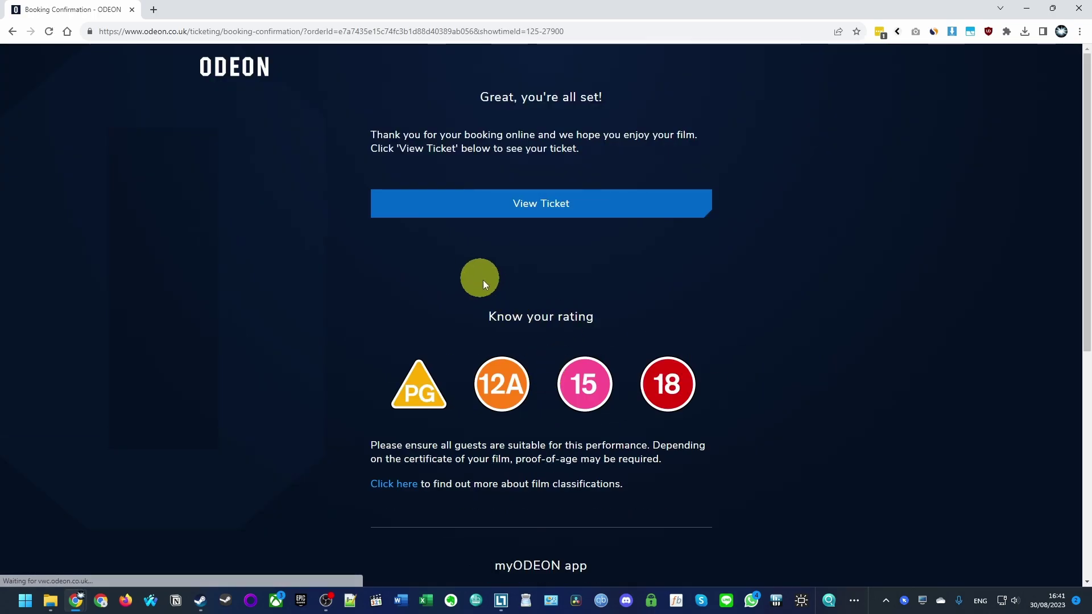
left_click_drag(501, 267, 610, 316)
left_click(426, 281)
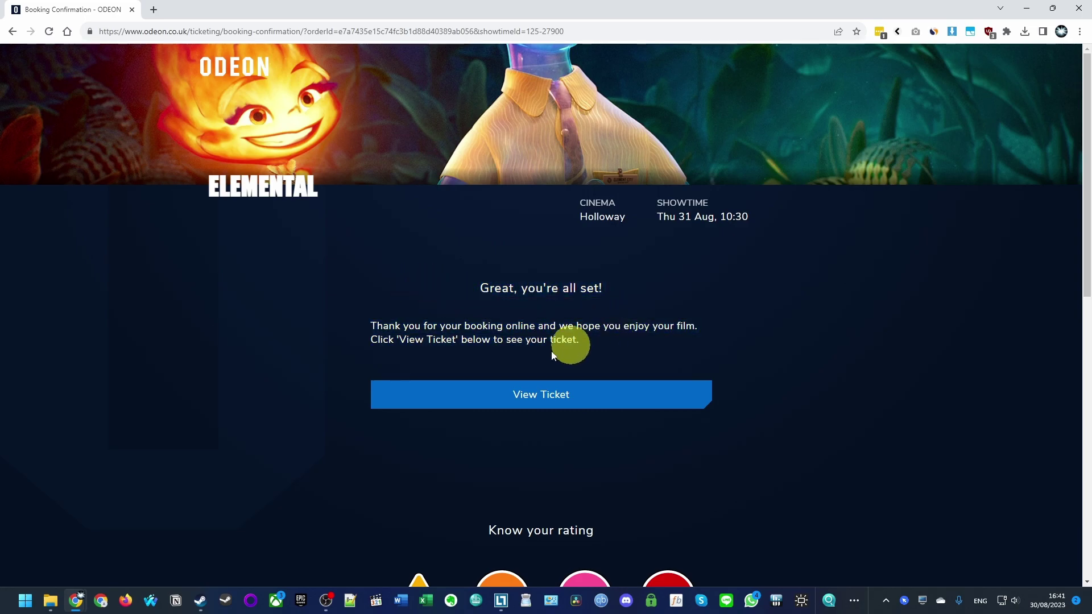
left_click(527, 399)
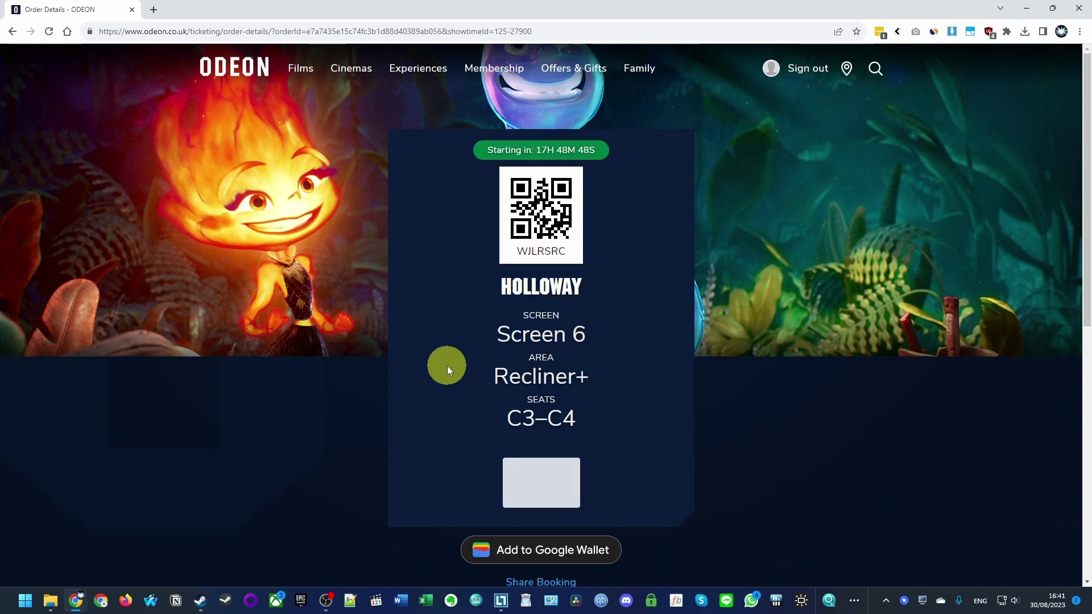
scroll(655, 429, "down", 2)
scroll(633, 358, "down", 2)
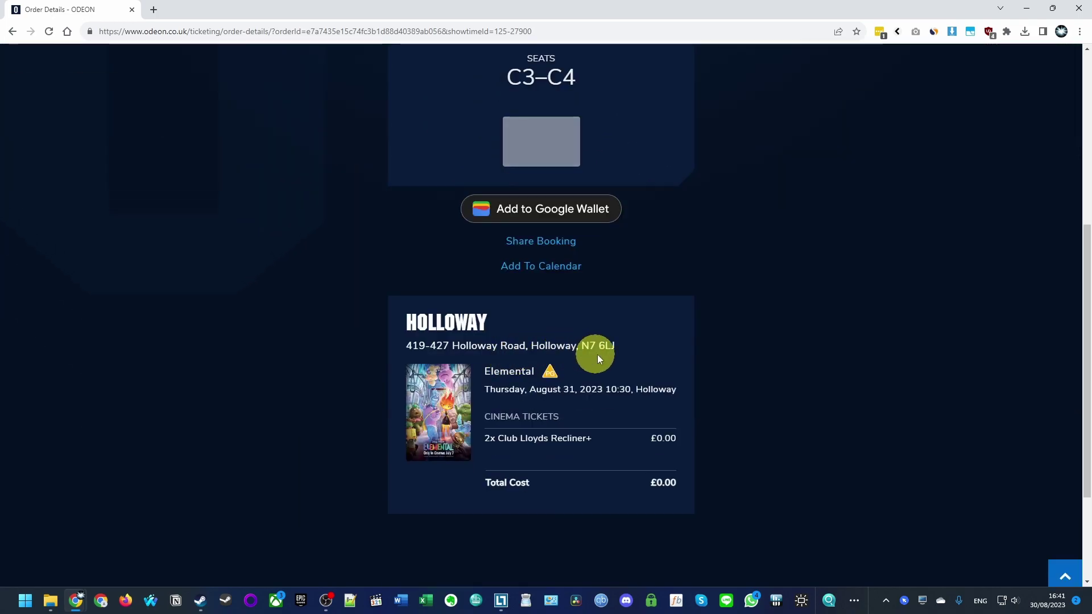
scroll(240, 195, "up", 4)
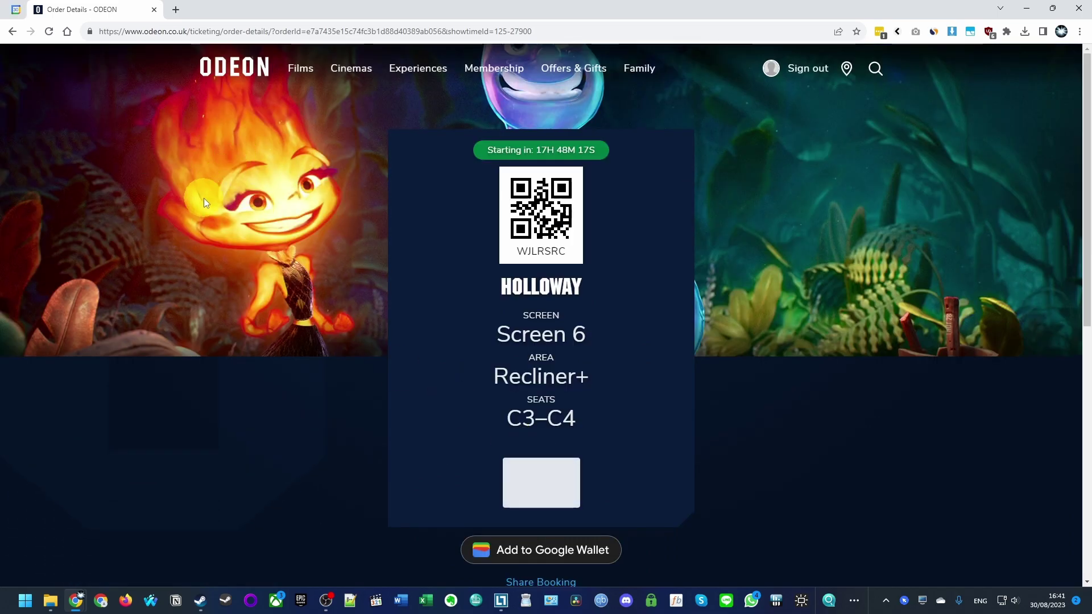